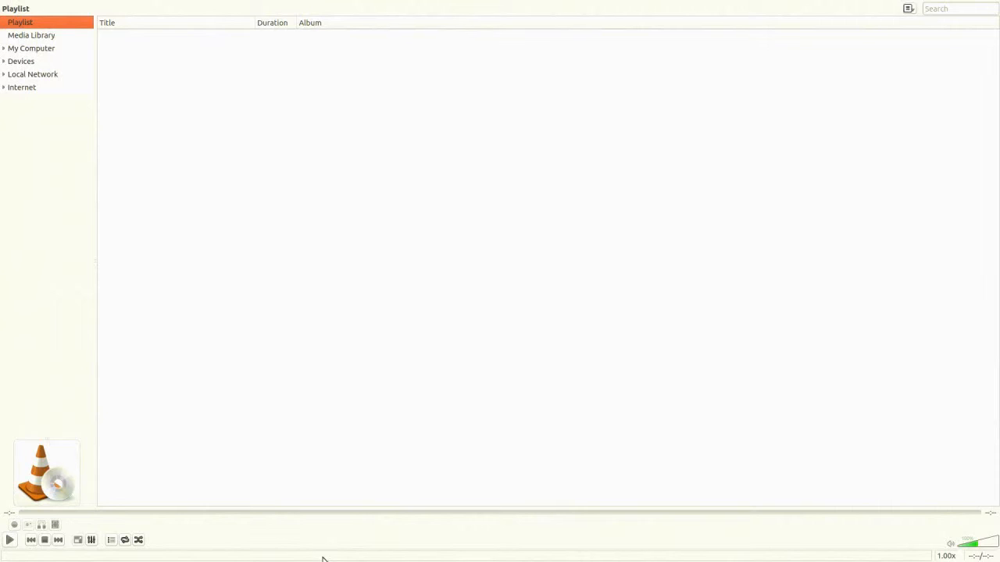
- Set the video output to X11 video output (XCB) in the preferences and save them
right_click(319, 529)
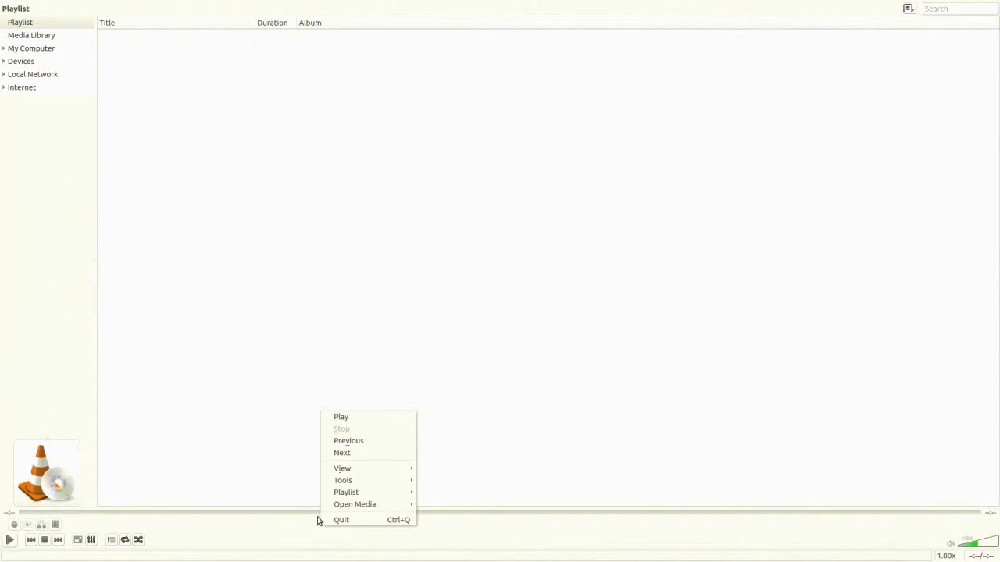
mouse_move(336, 483)
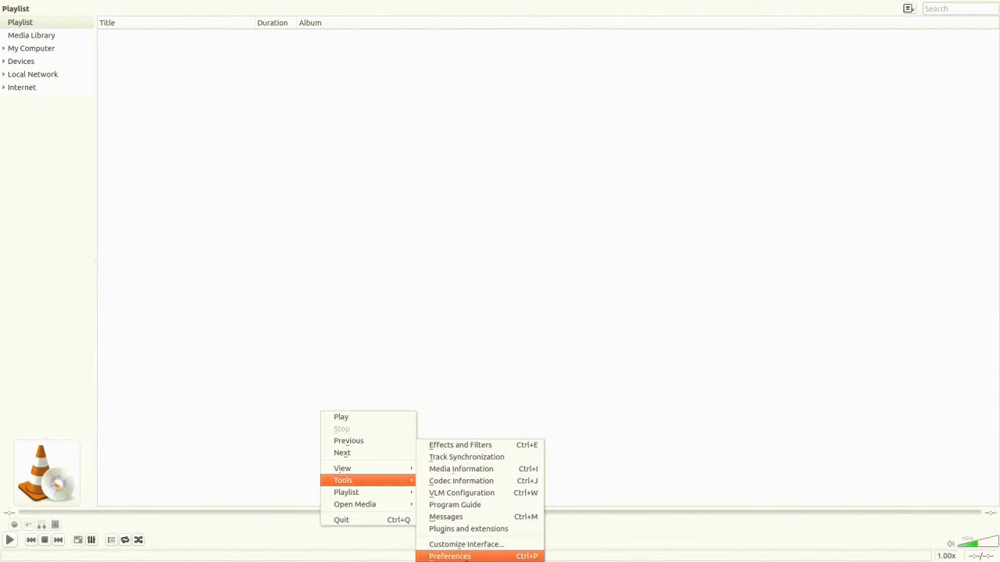
left_click(466, 556)
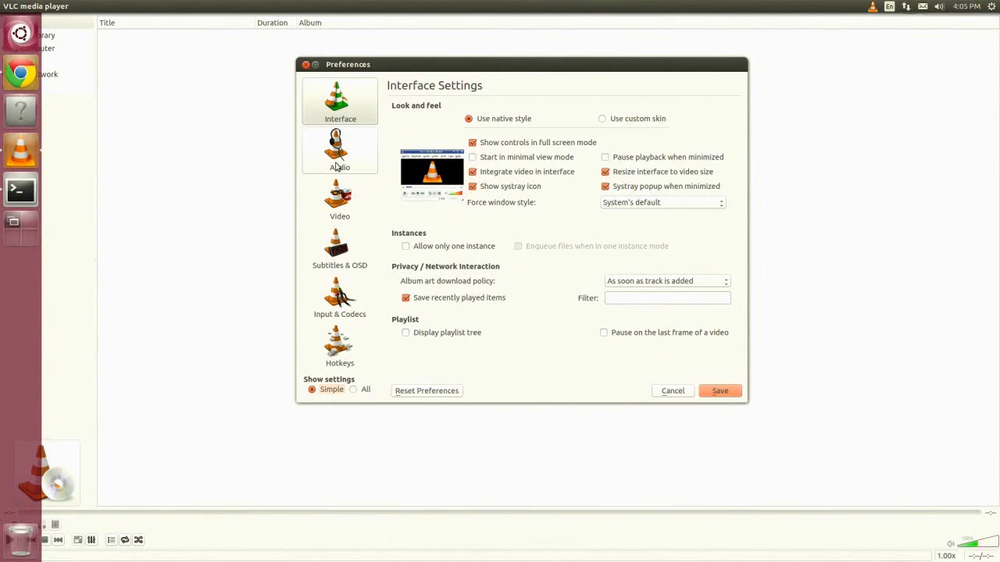
left_click(338, 206)
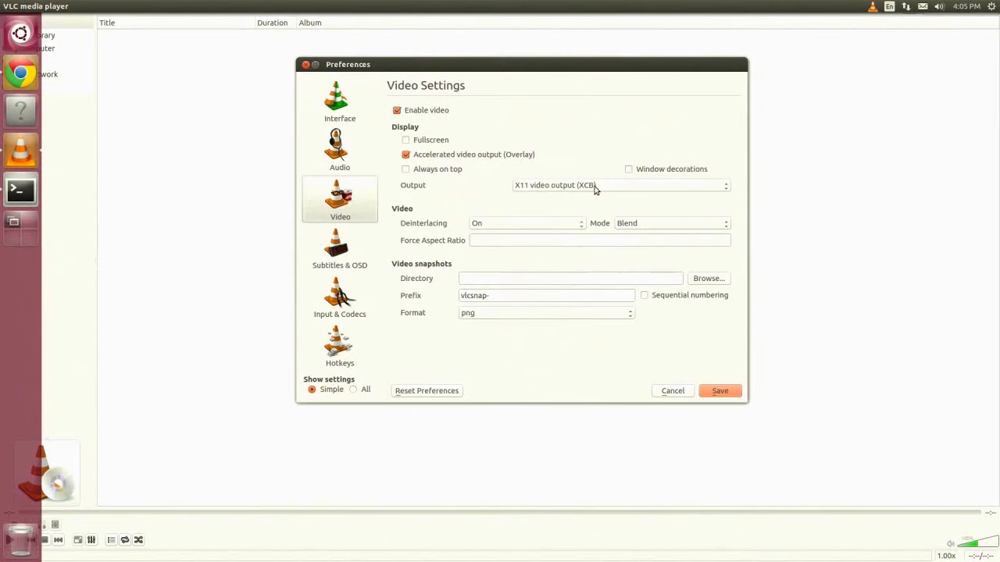
left_click(592, 189)
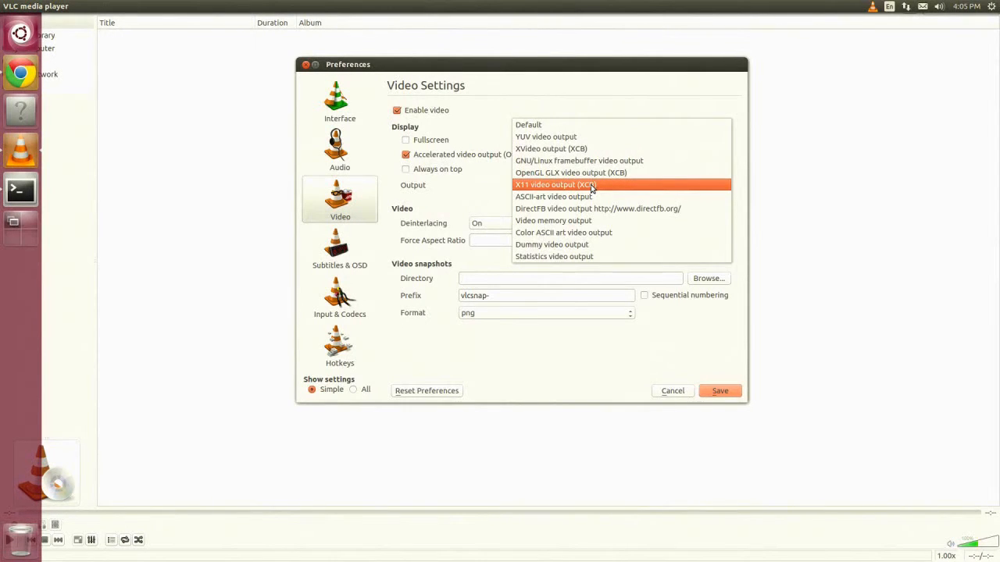
left_click(593, 186)
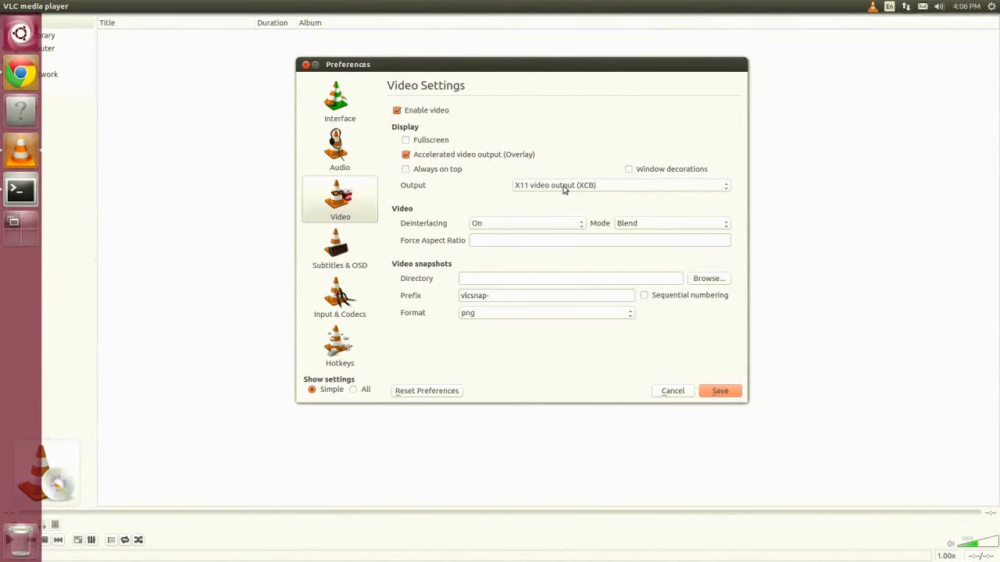
left_click(719, 391)
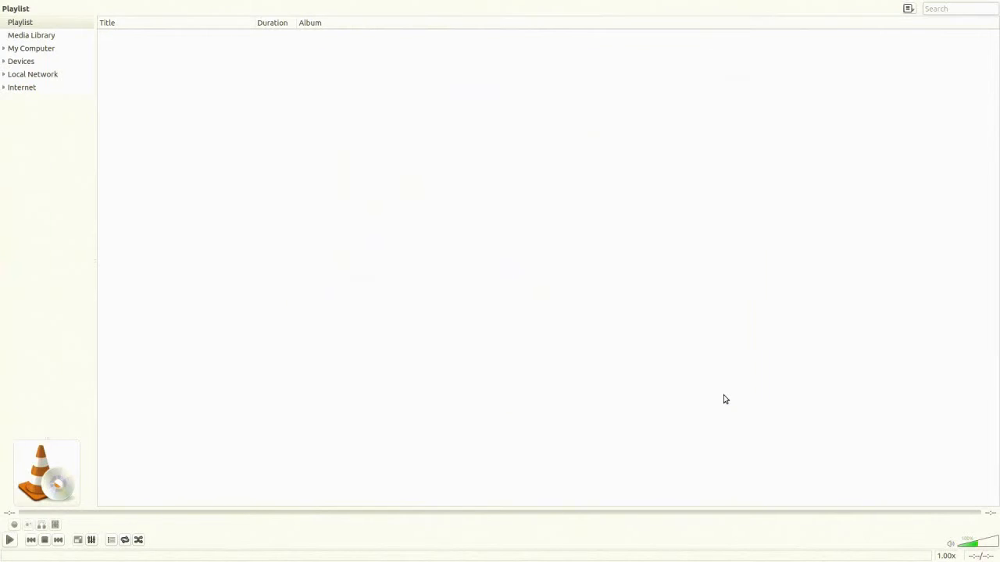
- Play Back To The Future Part III (1990) from the Movies folder of the media library, then stop playback
left_click(26, 34)
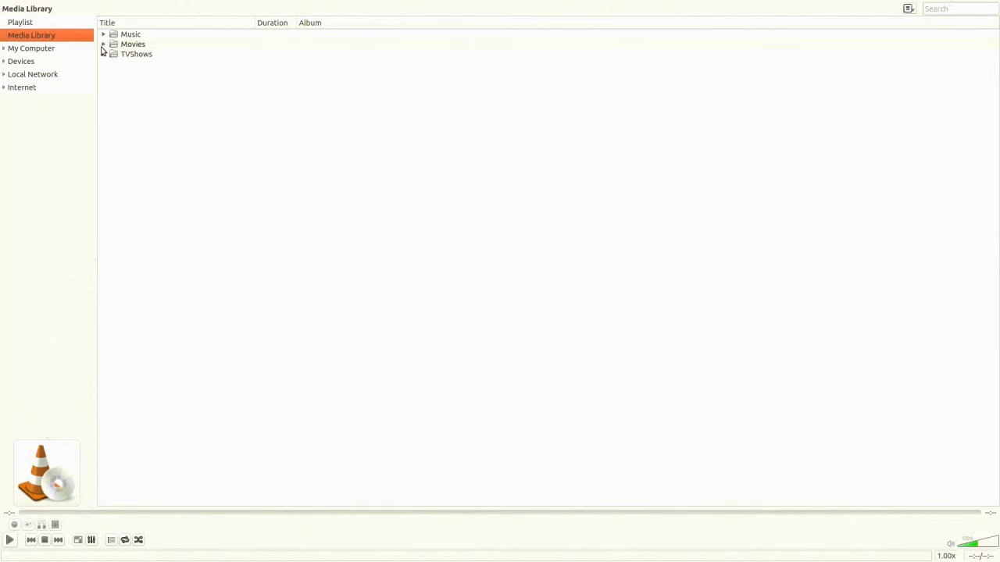
left_click(103, 44)
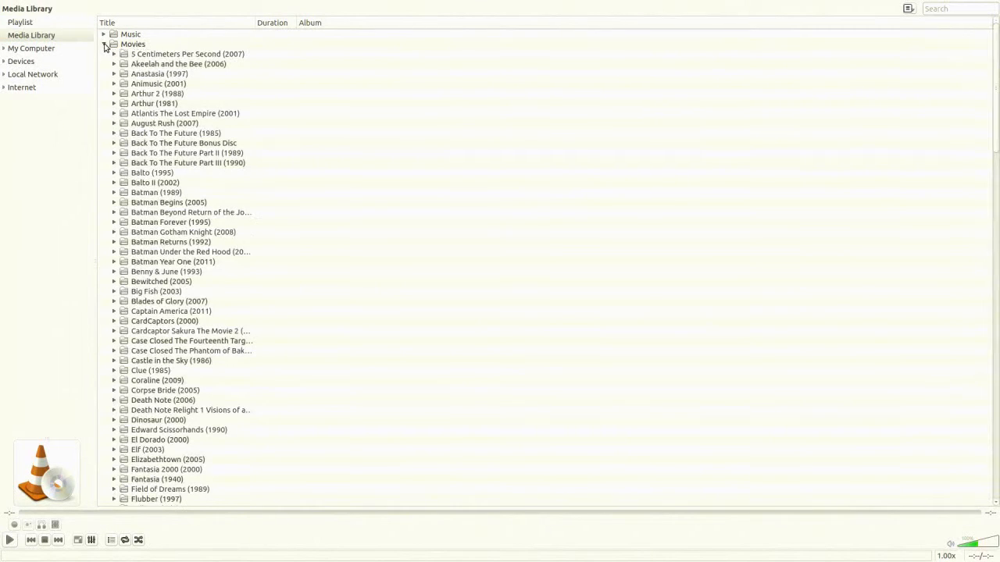
left_click(146, 173)
right_click(149, 164)
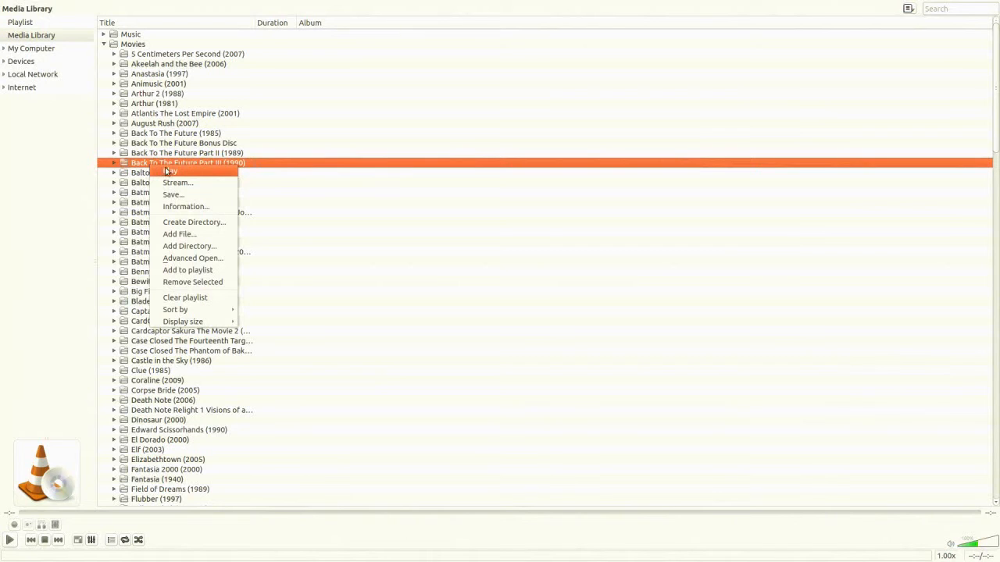
left_click(177, 172)
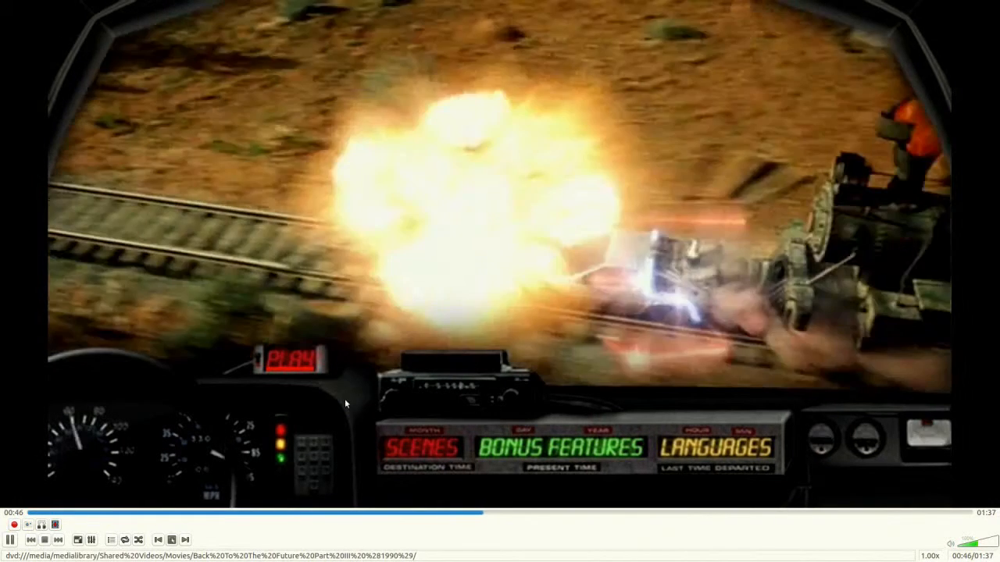
left_click(45, 539)
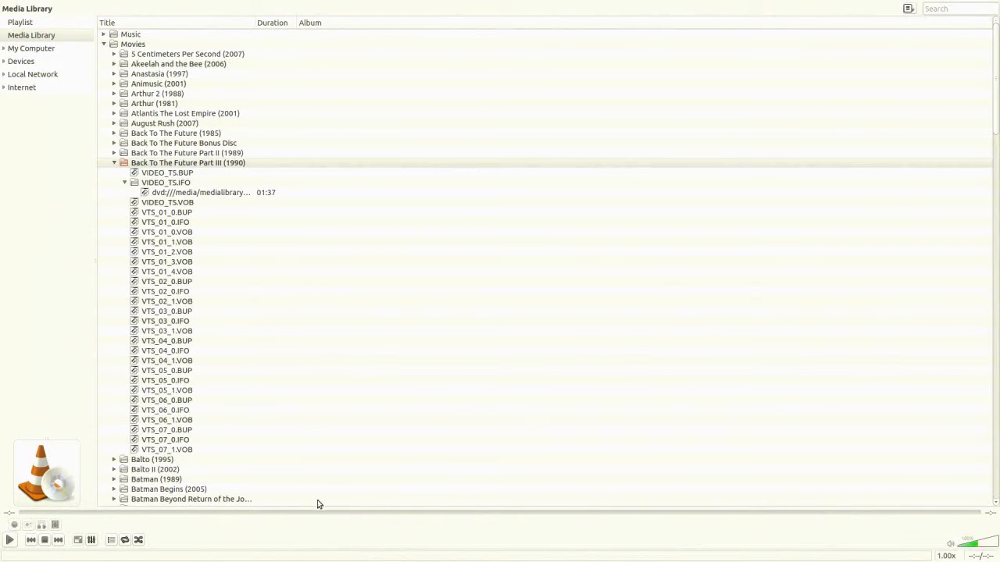
- Show all preferences, save the main interfaces settings with the Web extra interface module enabled, and quit the player
right_click(355, 535)
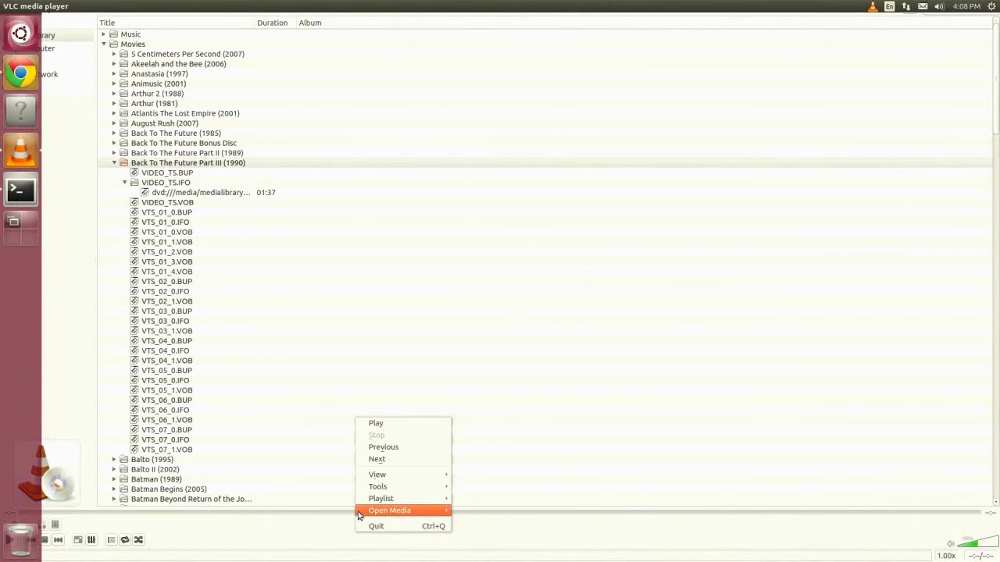
mouse_move(364, 473)
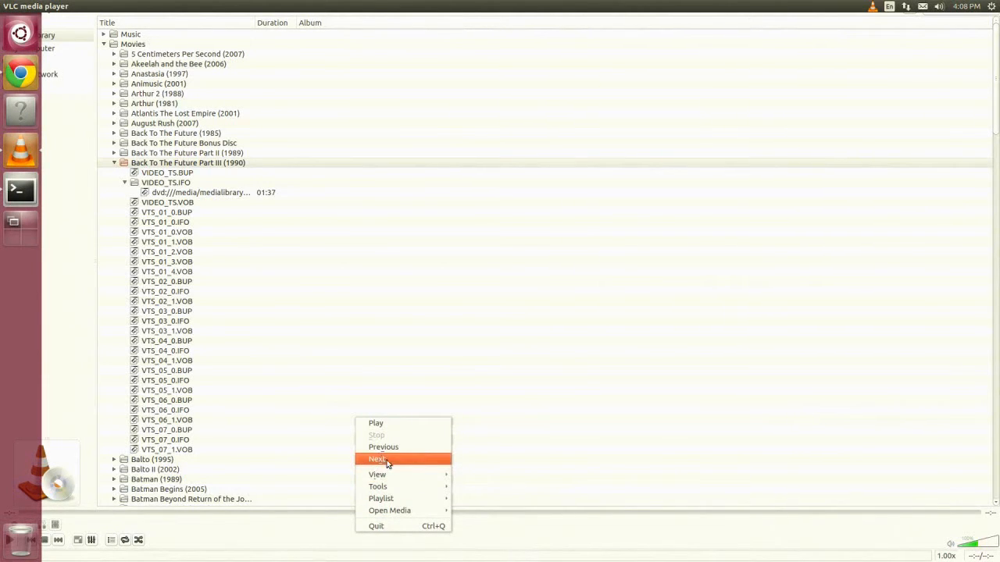
mouse_move(402, 485)
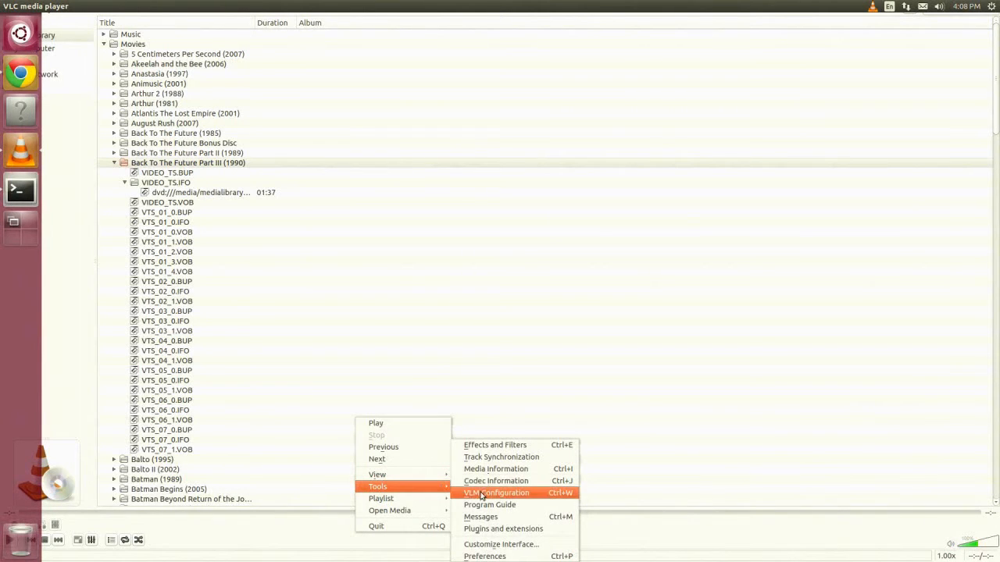
left_click(485, 556)
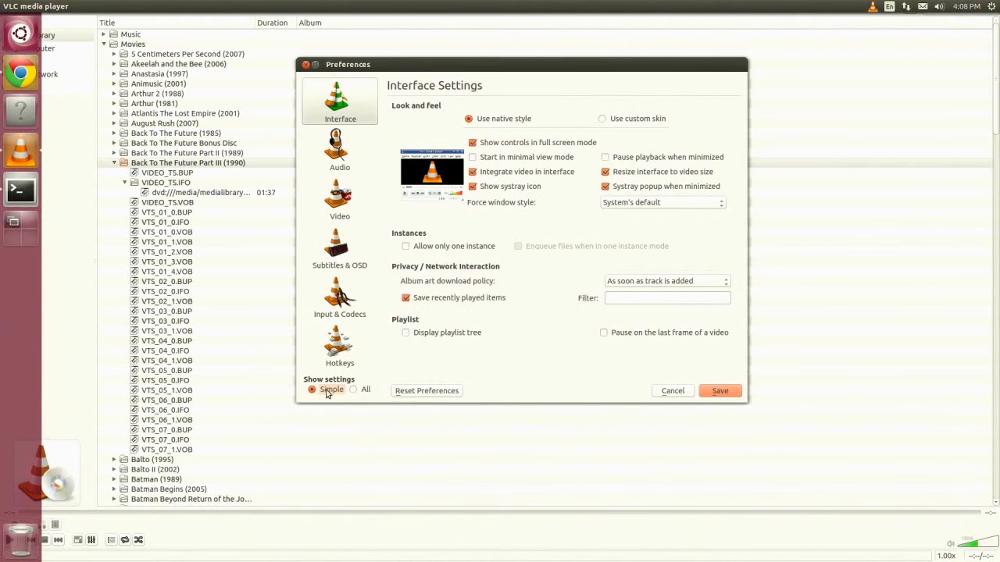
left_click(361, 389)
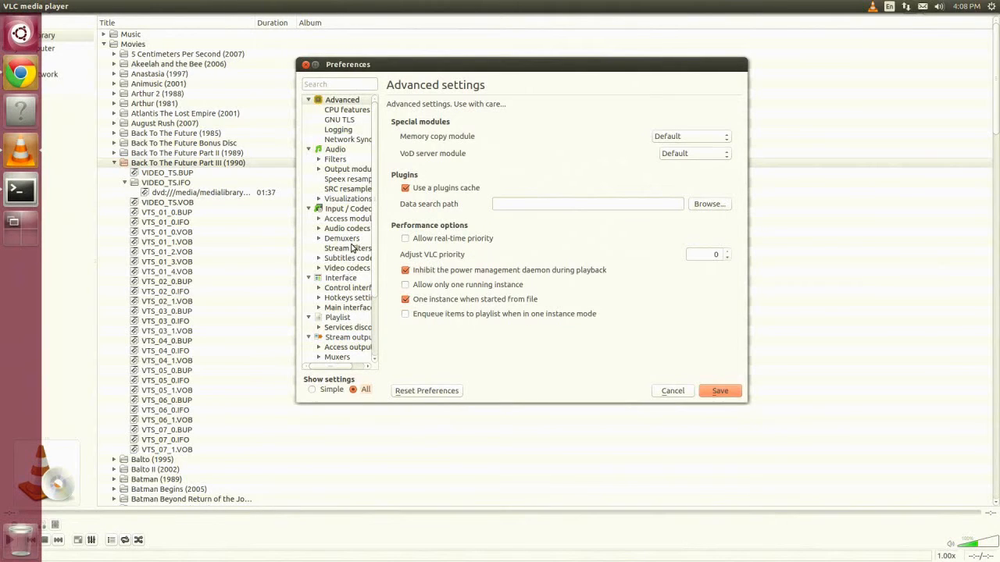
left_click(344, 307)
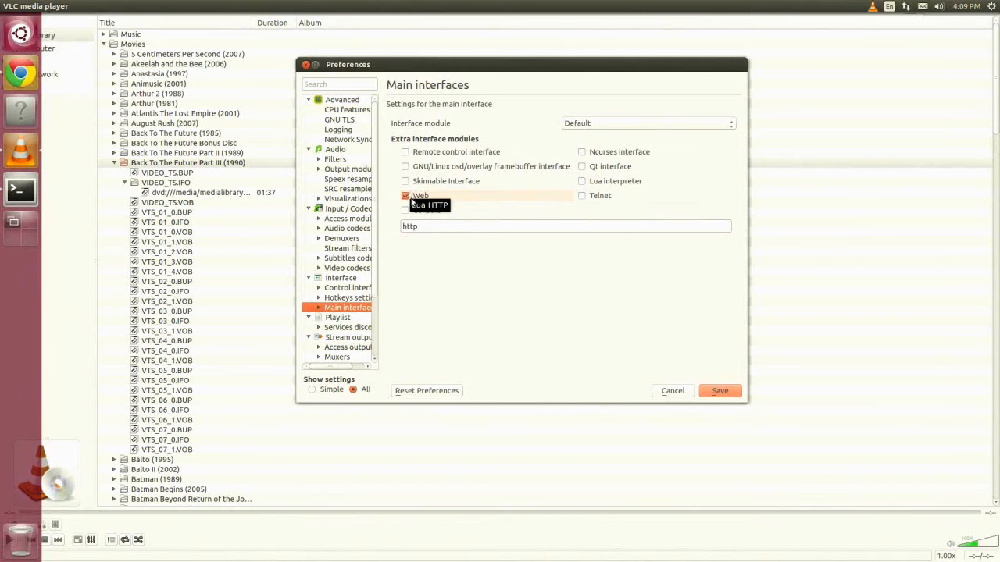
double_click(353, 310)
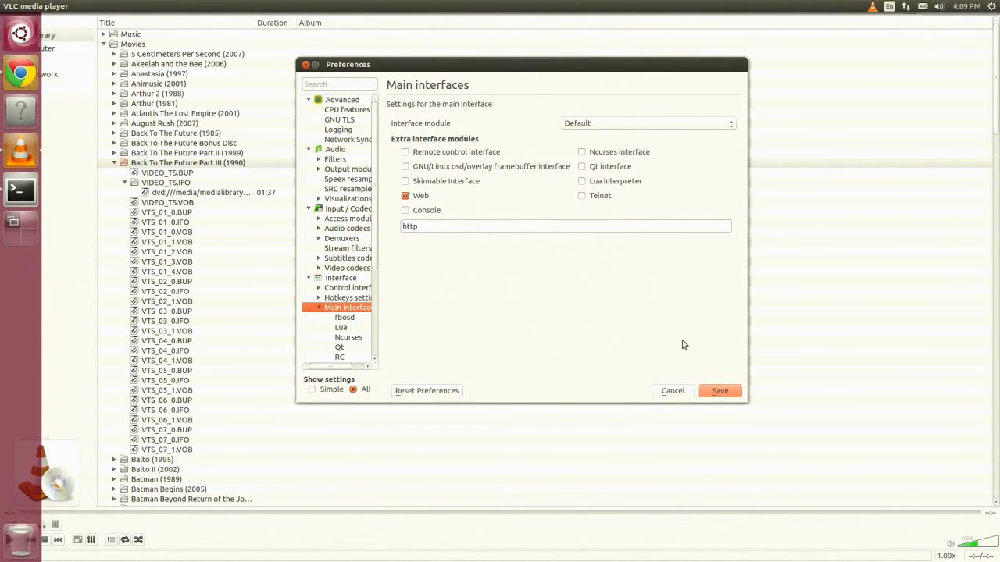
left_click(718, 389)
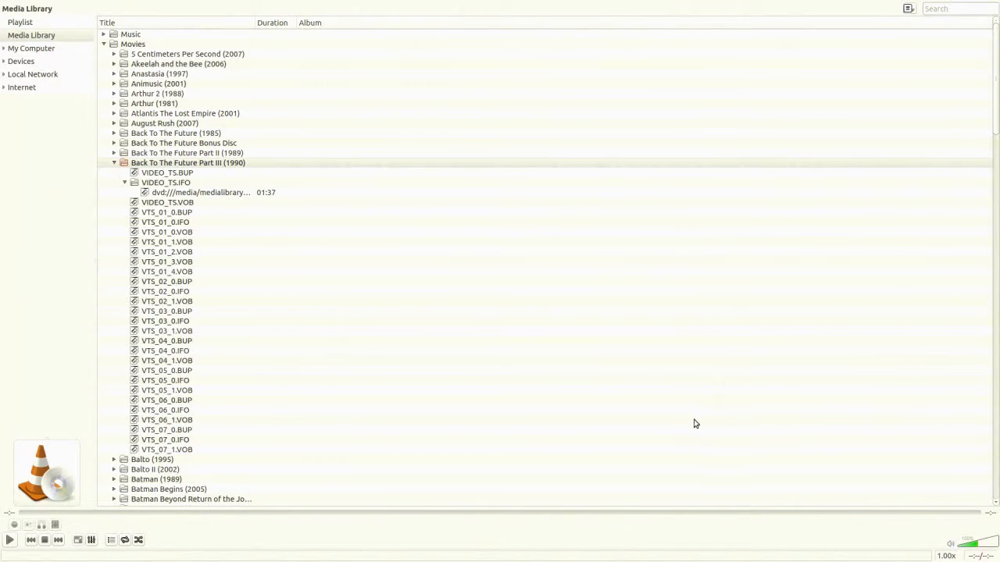
right_click(613, 549)
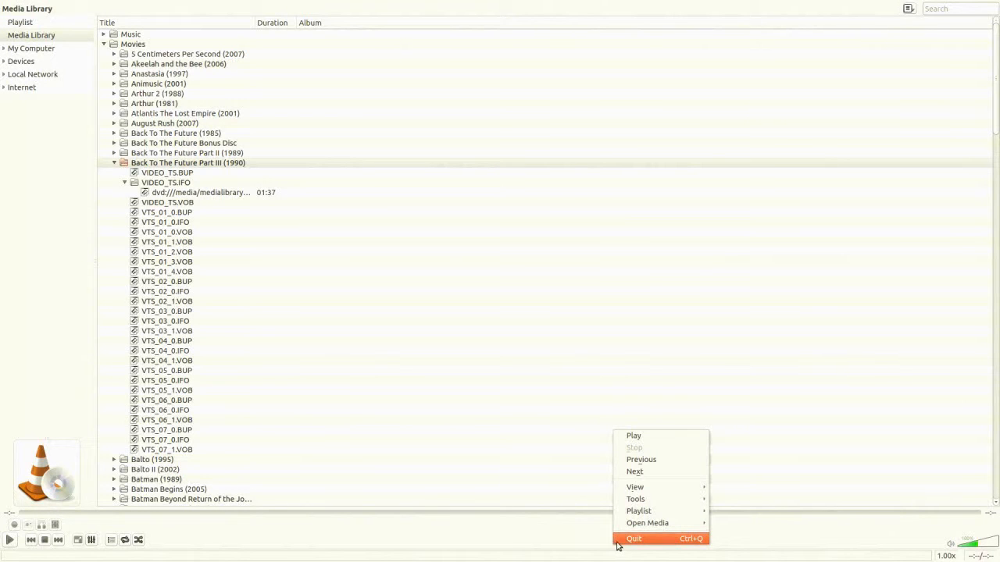
left_click(624, 542)
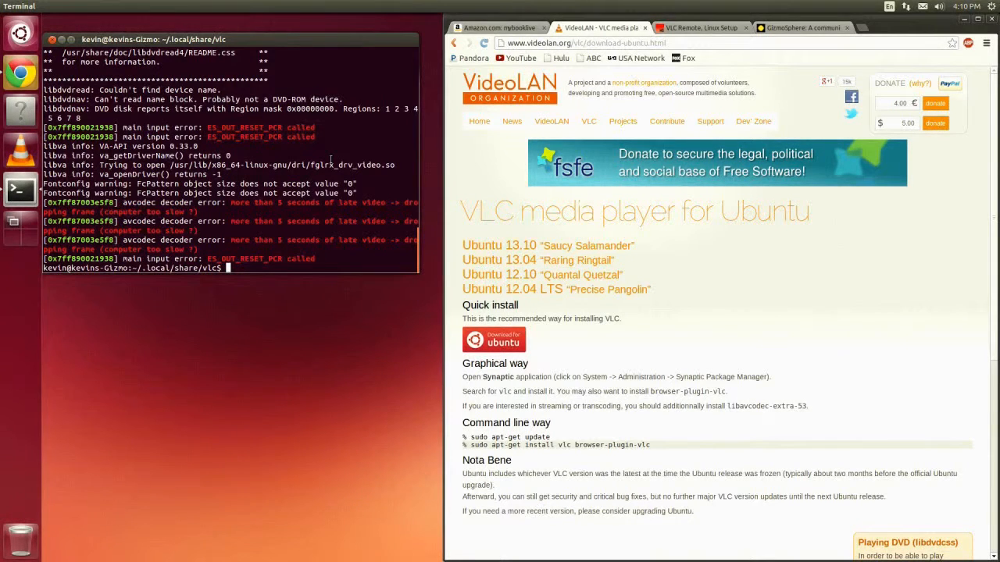
- In the Terminal, open /usr/share/vlc/lua/http/.hosts in vi with sudo, entering the account password
type("sudo vl /usr/share/vl")
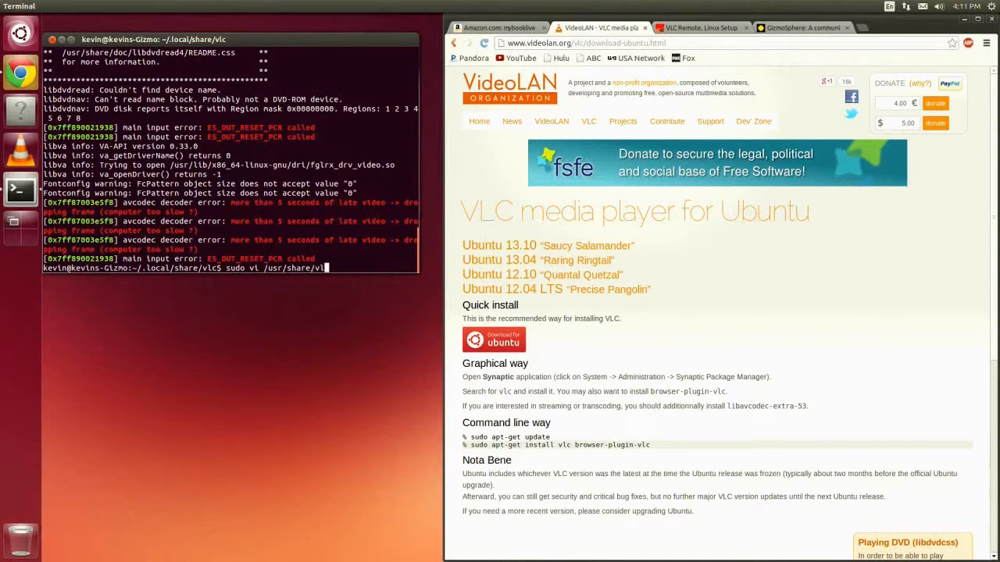
type("c/lua/http/.hosts")
key("Return")
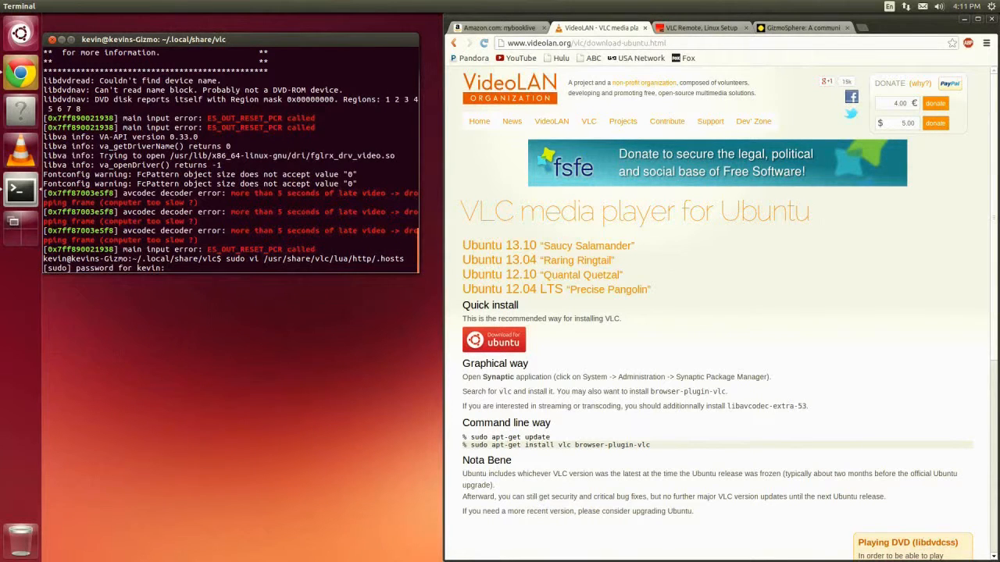
key("Return")
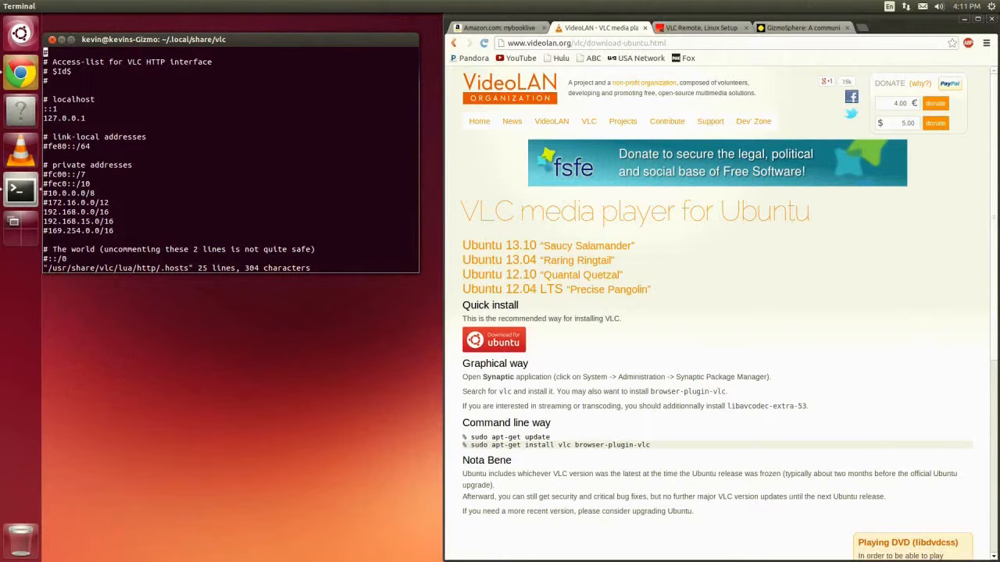
- Examine the private address entries allowed in the .hosts access list and quit vi without editing
key("Down")
key("Down")
key("Down")
key("Down")
key("Down")
key("Down")
key("Down")
key("Down")
key("Down")
key("Down")
key("Down")
key("Down")
key("Down")
key("Down")
key("Down")
key("Down")
key("Down")
key("End")
key("Down")
key("Left")
key("Left")
key("Left")
key("Left")
key("Left")
key("Left")
key("Left")
key("Left")
key("Left")
key("Left")
key("Left")
key("Left")
key("Left")
type(":q")
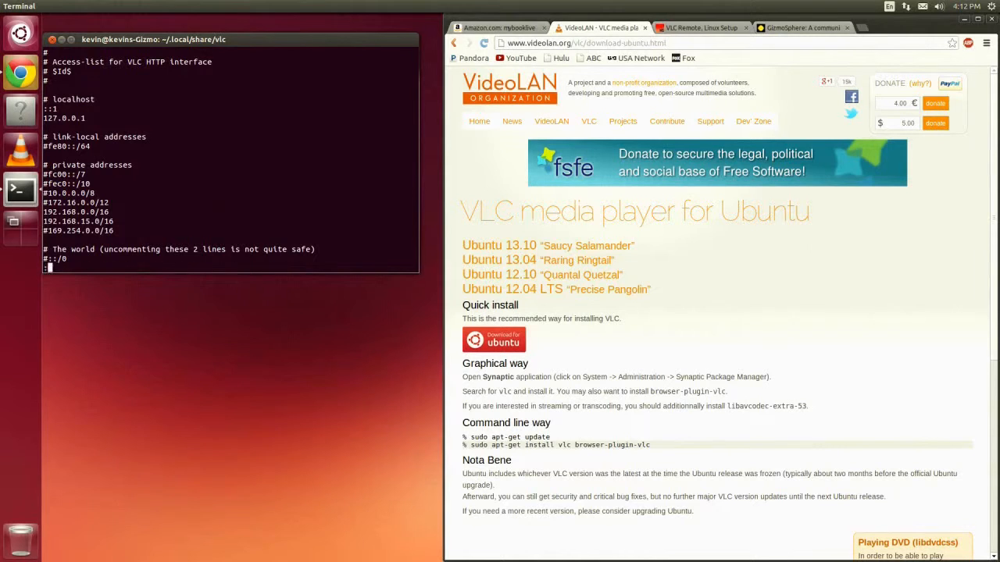
key("Return")
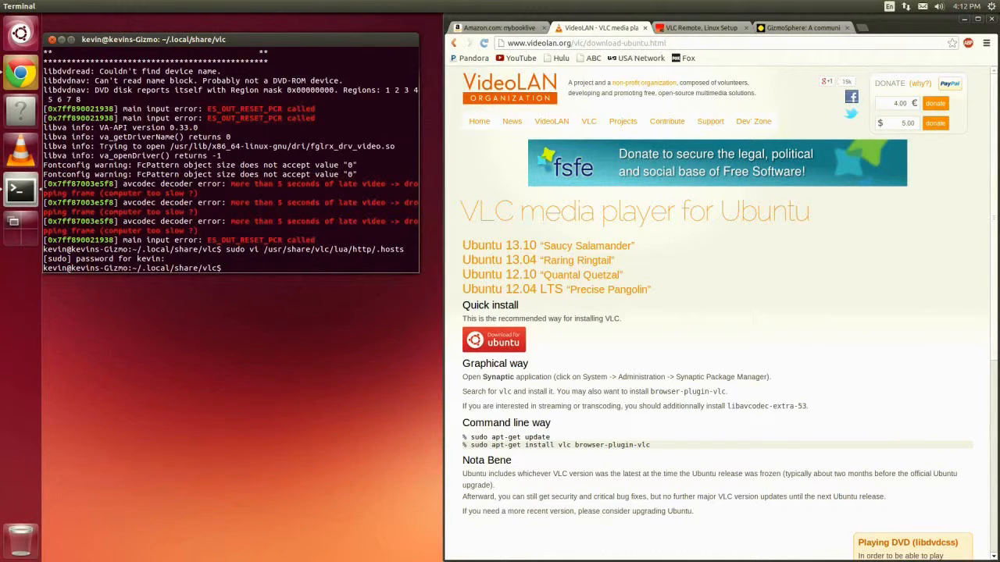
- Start the player with its HTTP interface using the command vlc --extraintf http
type("vlc --extraintf http")
key("Return")
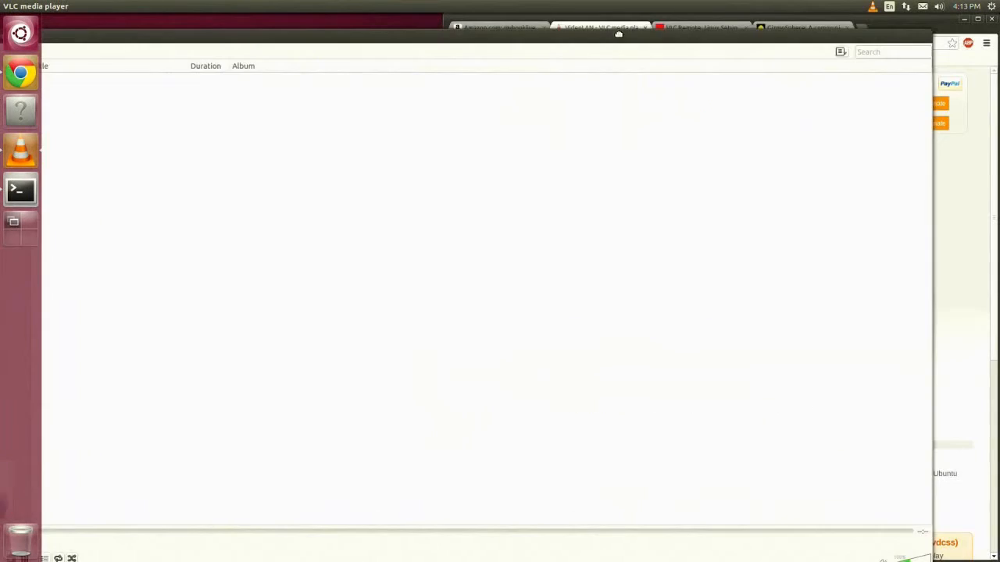
- Move the player window off the Chrome window and open localhost:8080 in a new Chrome tab
left_click_drag(617, 34, 195, 55)
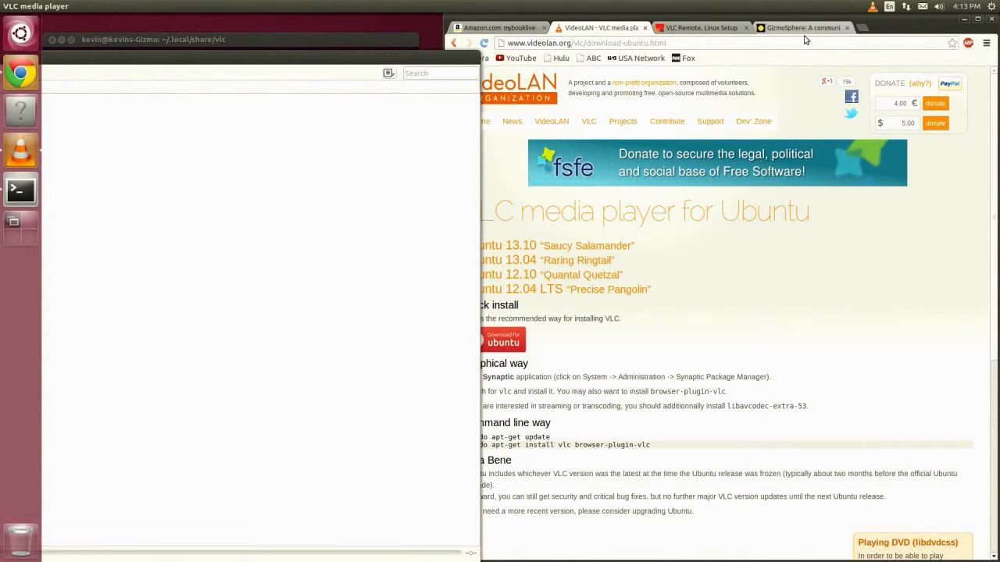
left_click(859, 36)
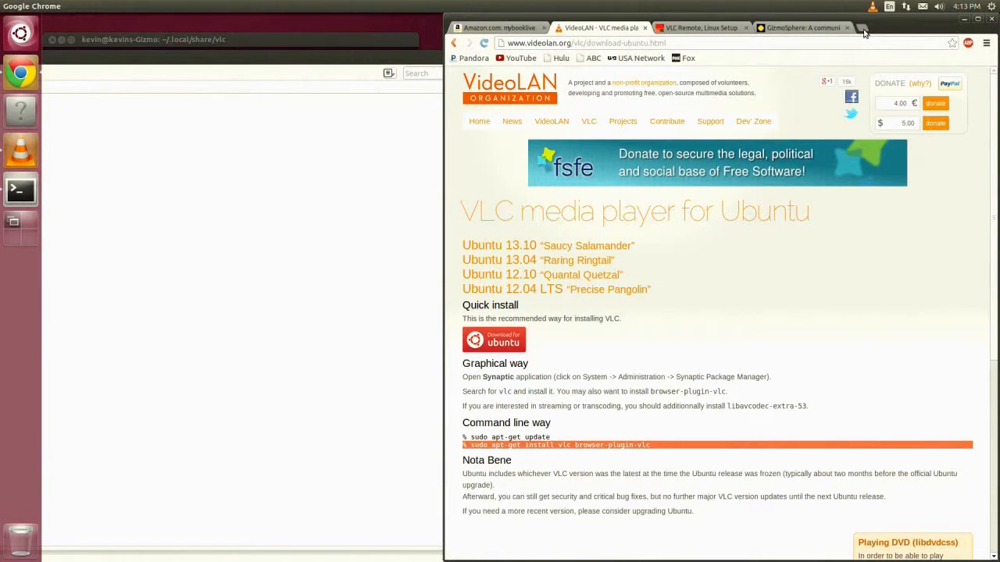
left_click(862, 29)
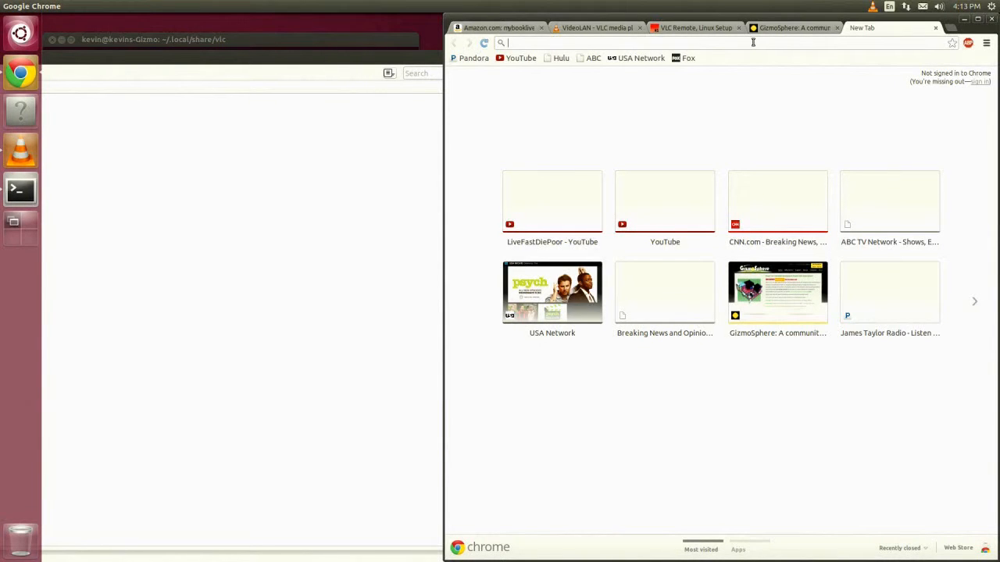
left_click(753, 42)
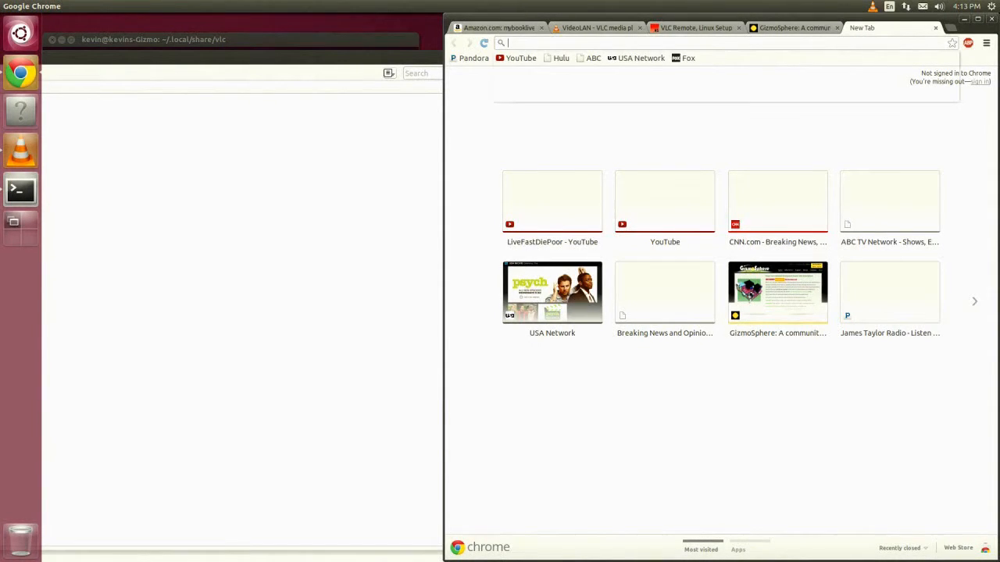
type("l")
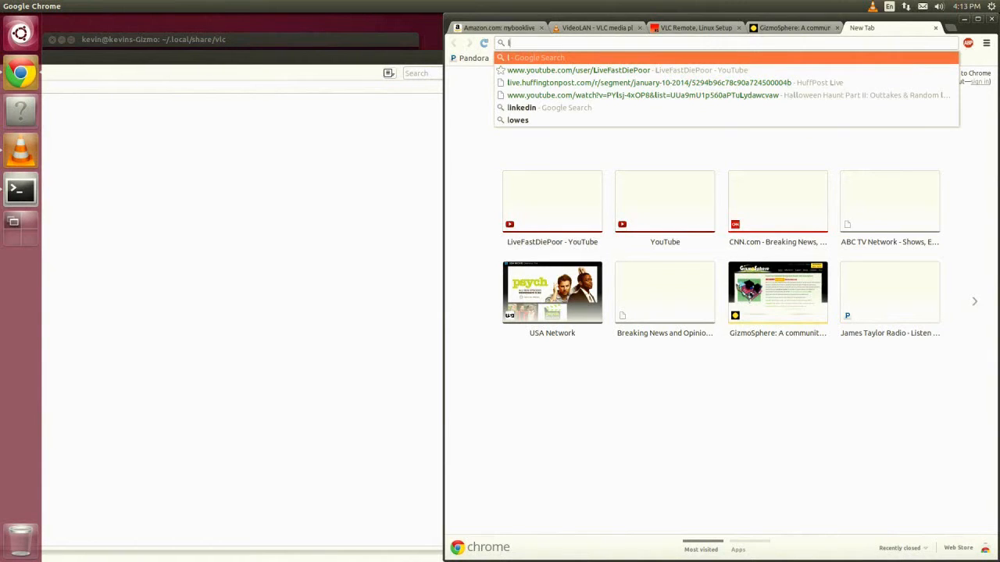
type("ocalho")
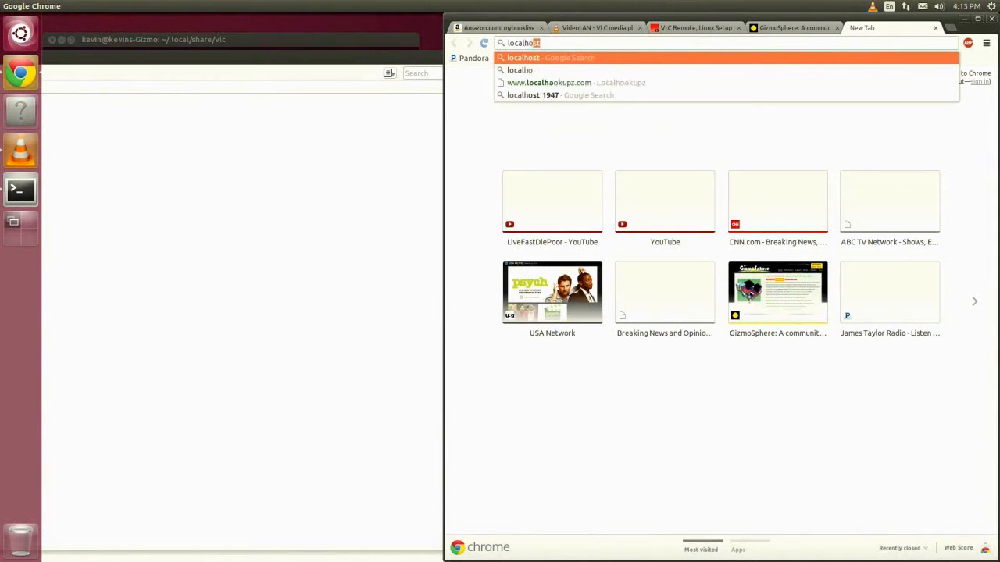
type("st")
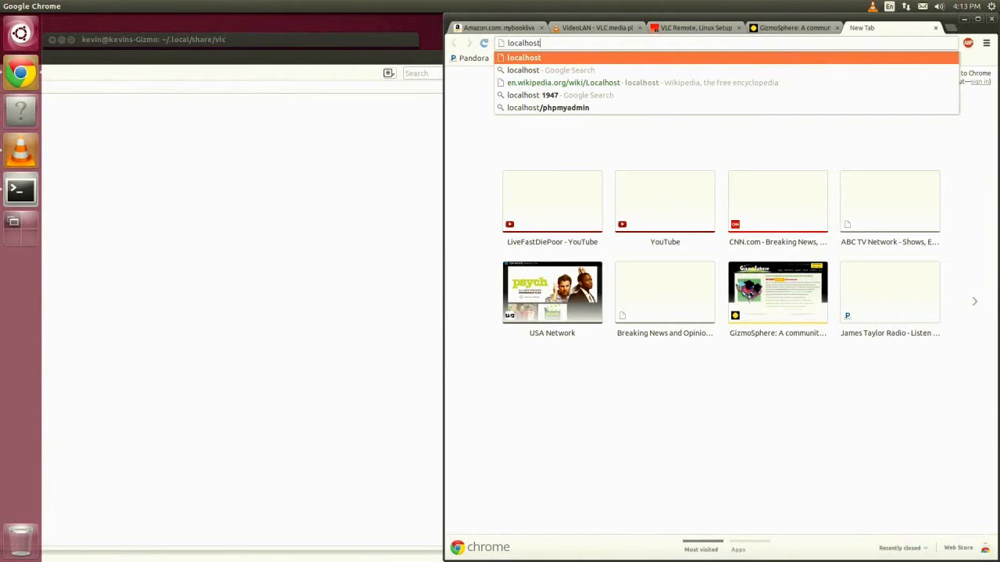
type(":8080")
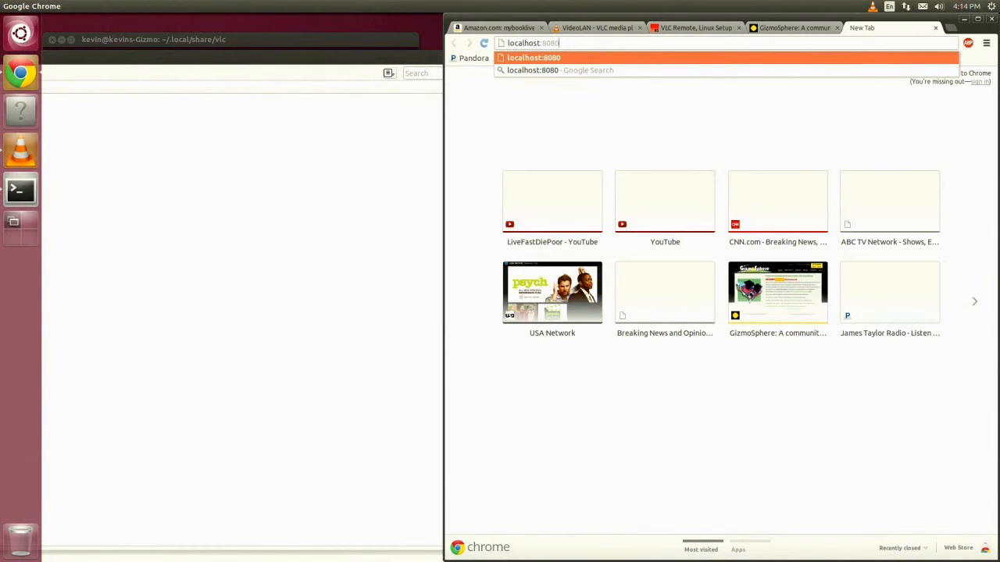
key("Return")
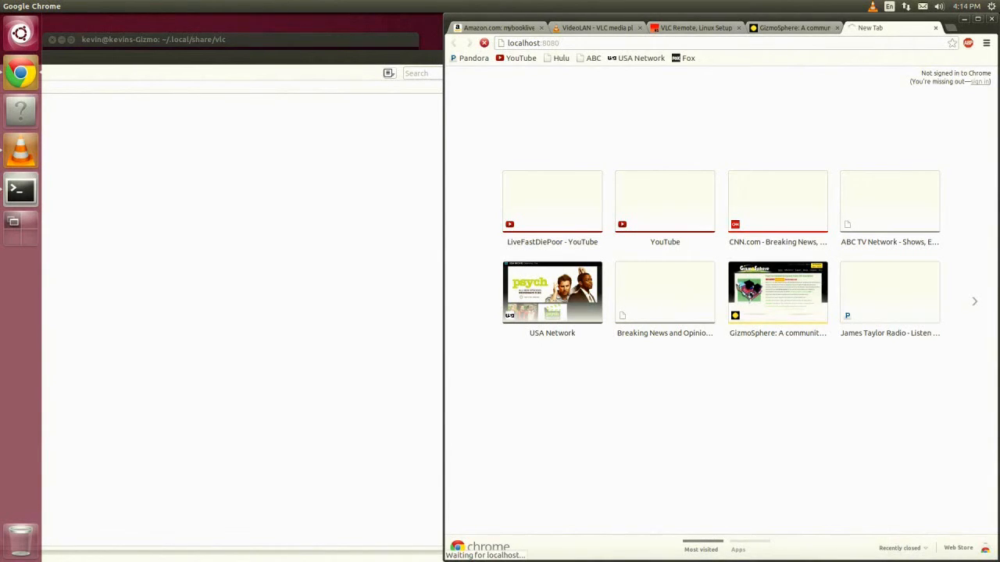